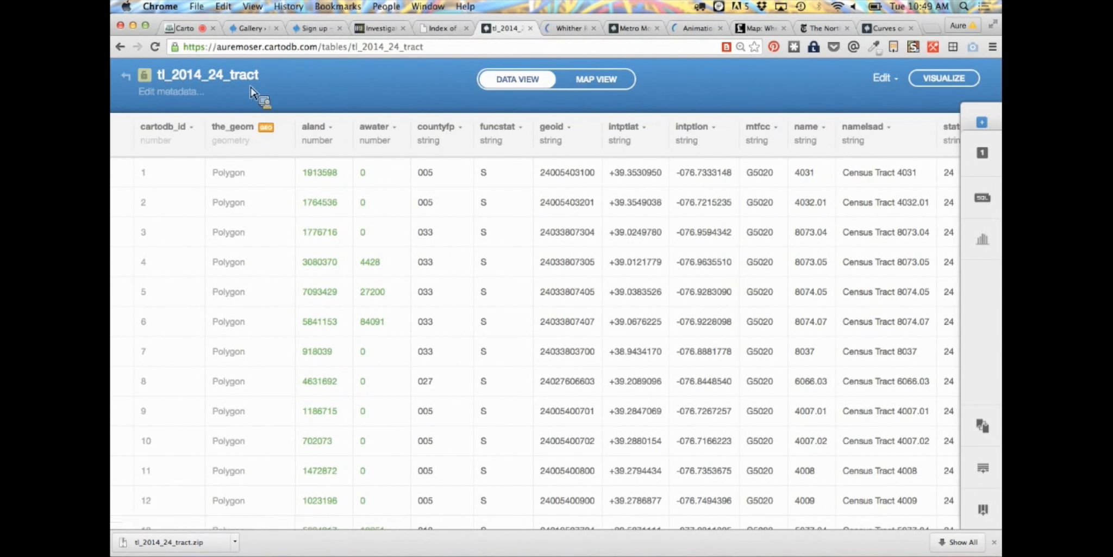
Rename the tl_2014_24_tract table to census
{"action": "left_click", "coordinate": [194, 79]}
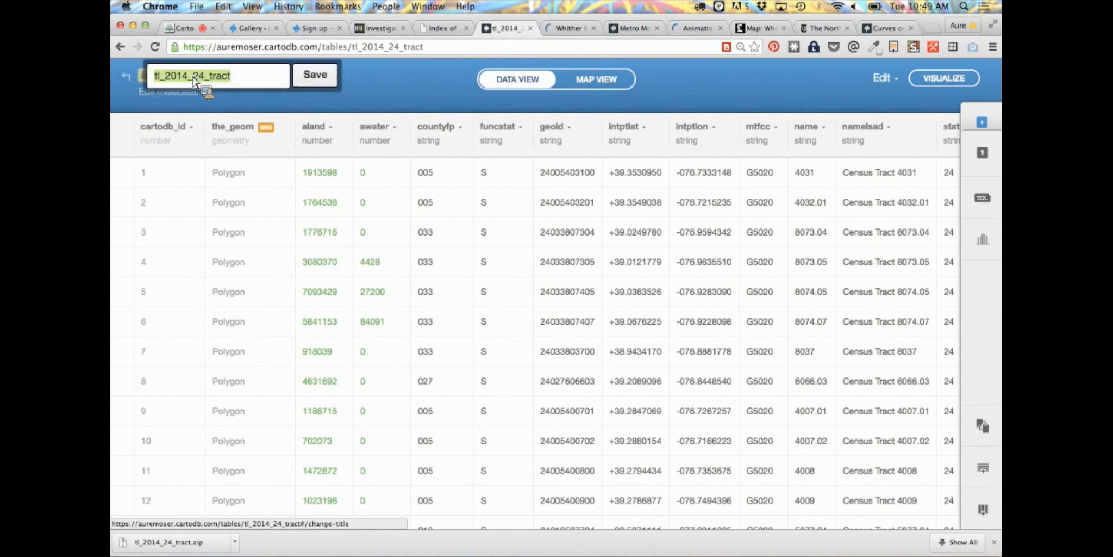
{"action": "type", "text": "census"}
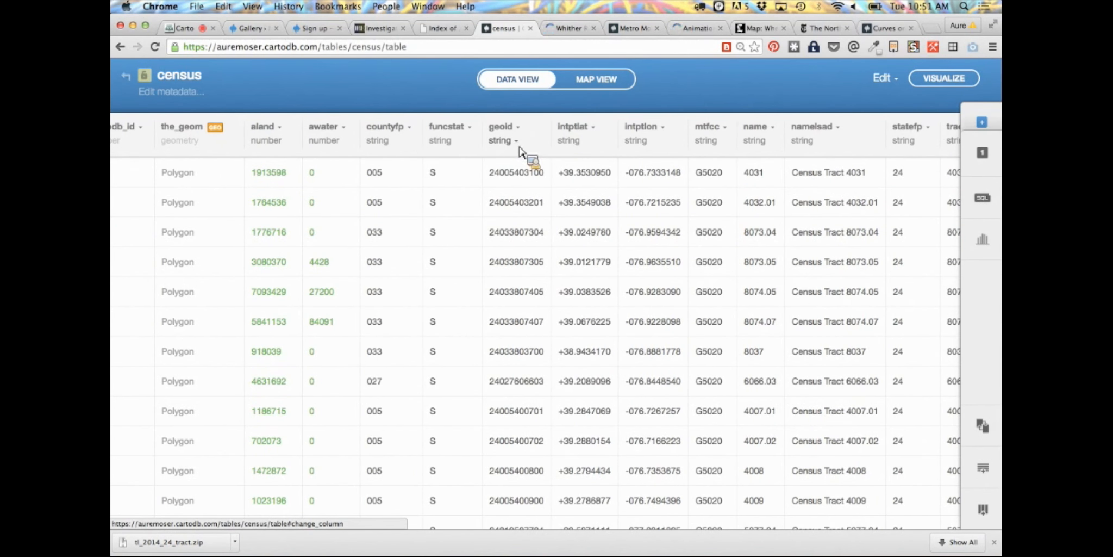
Look through the census table's columns, show the tracts on the map, and view the available basemaps
{"action": "scroll", "coordinate": [595, 267], "scroll_direction": "down", "scroll_amount": 5}
{"action": "scroll", "coordinate": [596, 267], "scroll_direction": "up", "scroll_amount": 5}
{"action": "scroll", "coordinate": [601, 272], "scroll_direction": "left", "scroll_amount": 2}
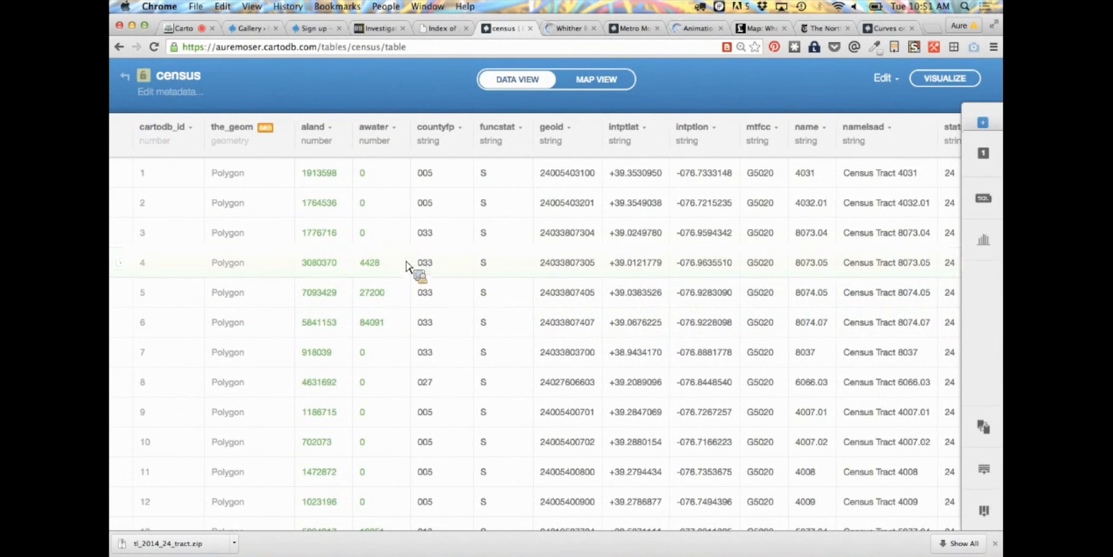
{"action": "left_click", "coordinate": [595, 80]}
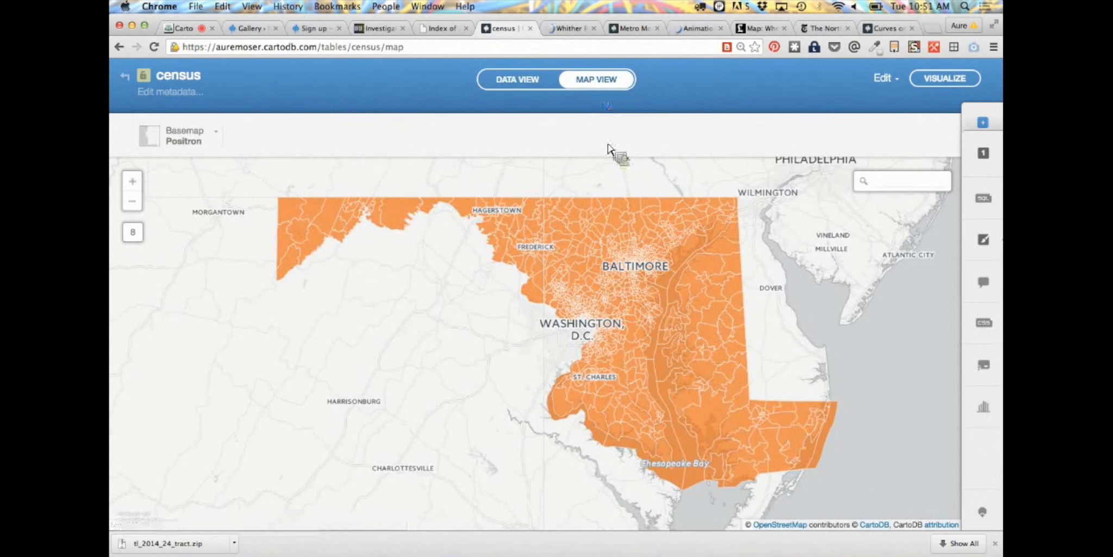
{"action": "left_click_drag", "start_coordinate": [799, 320], "coordinate": [758, 342]}
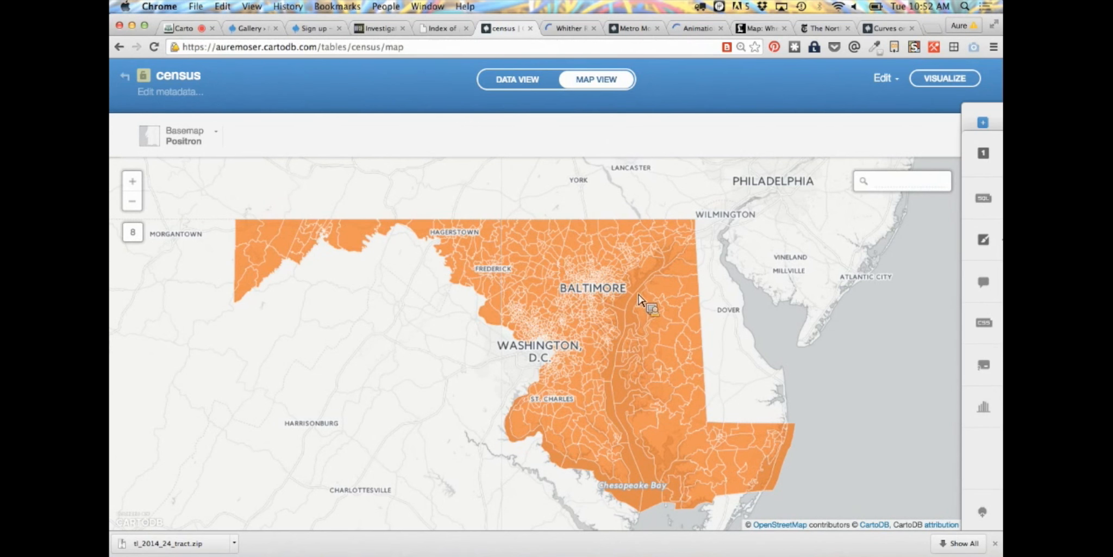
{"action": "left_click_drag", "start_coordinate": [710, 299], "coordinate": [672, 299]}
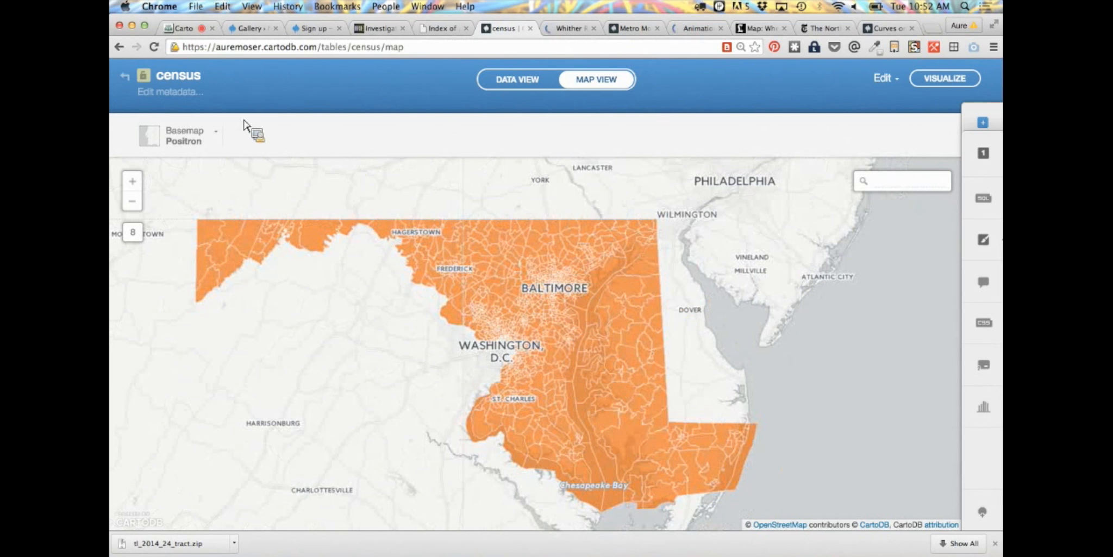
{"action": "left_click", "coordinate": [219, 134]}
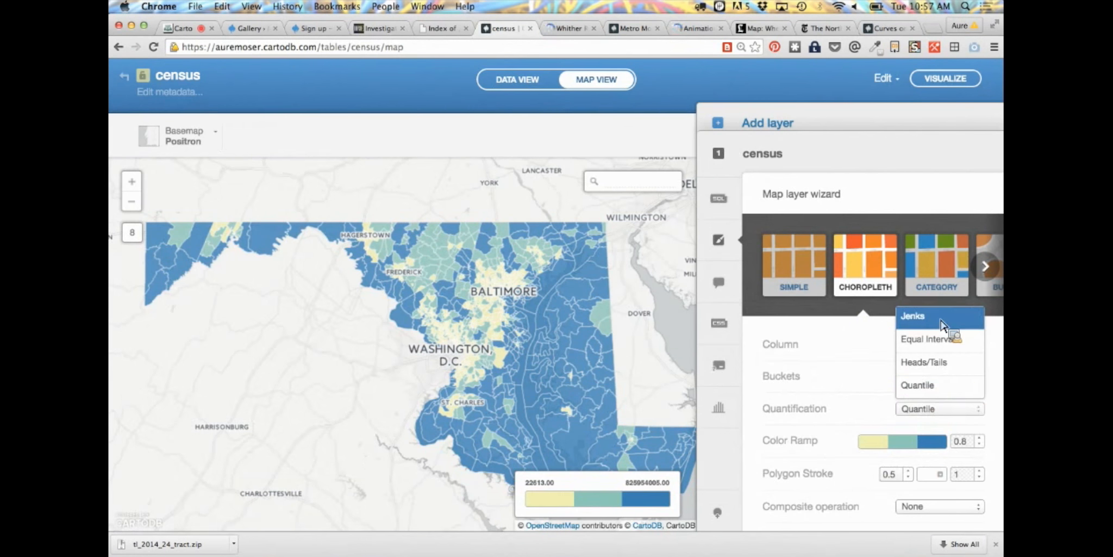
Try Jenks quantification for the awater choropleth, settle on Quantile, and set the polygon stroke width to 0
{"action": "left_click", "coordinate": [941, 322]}
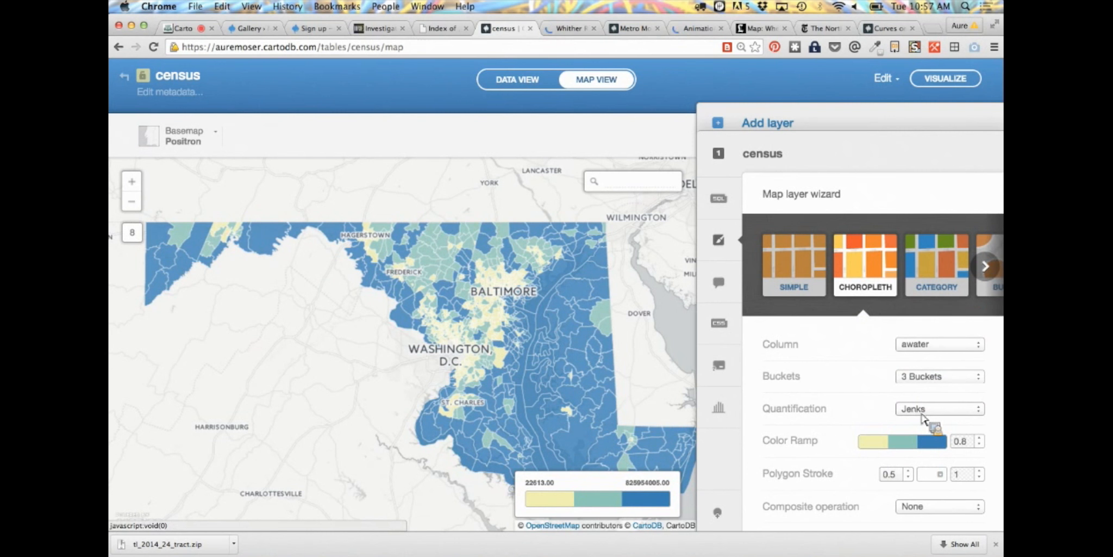
{"action": "left_click", "coordinate": [922, 414]}
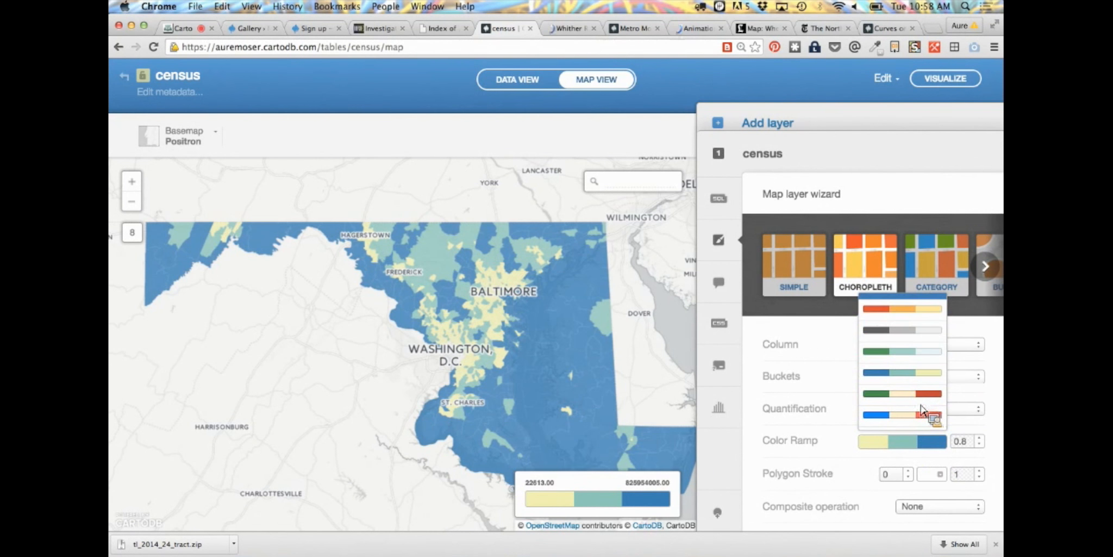
{"action": "scroll", "coordinate": [921, 411], "scroll_direction": "down", "scroll_amount": 1}
{"action": "left_click", "coordinate": [833, 429]}
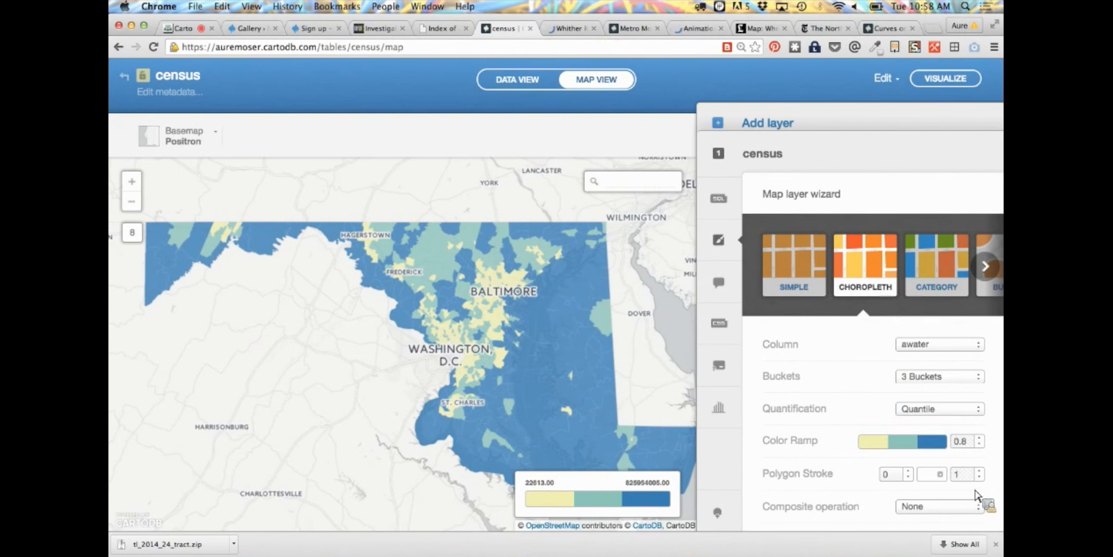
View the composite operation choices for the choropleth layer without changing the setting
{"action": "scroll", "coordinate": [978, 447], "scroll_direction": "down", "scroll_amount": 1}
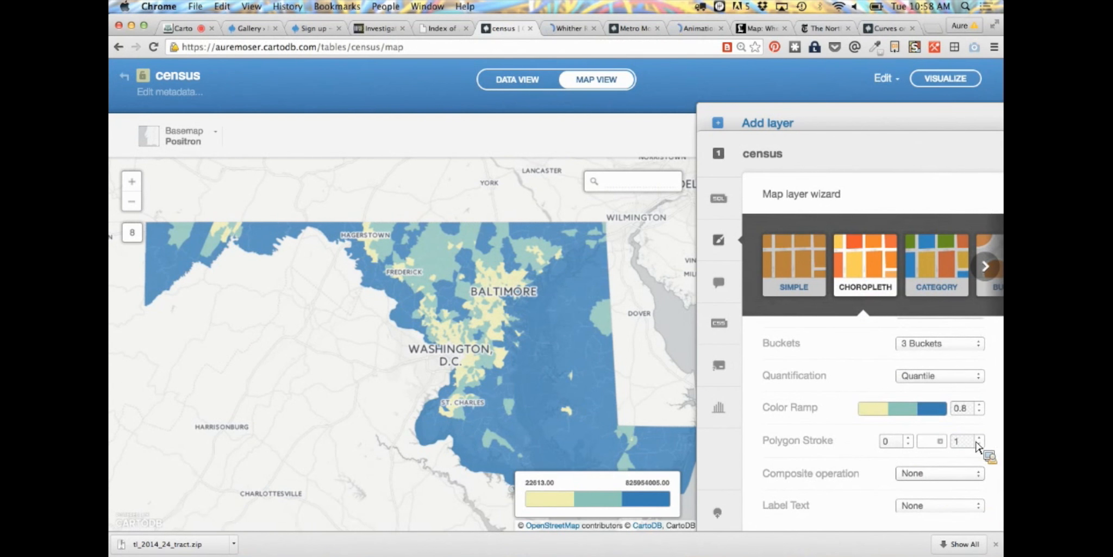
{"action": "left_click", "coordinate": [929, 474]}
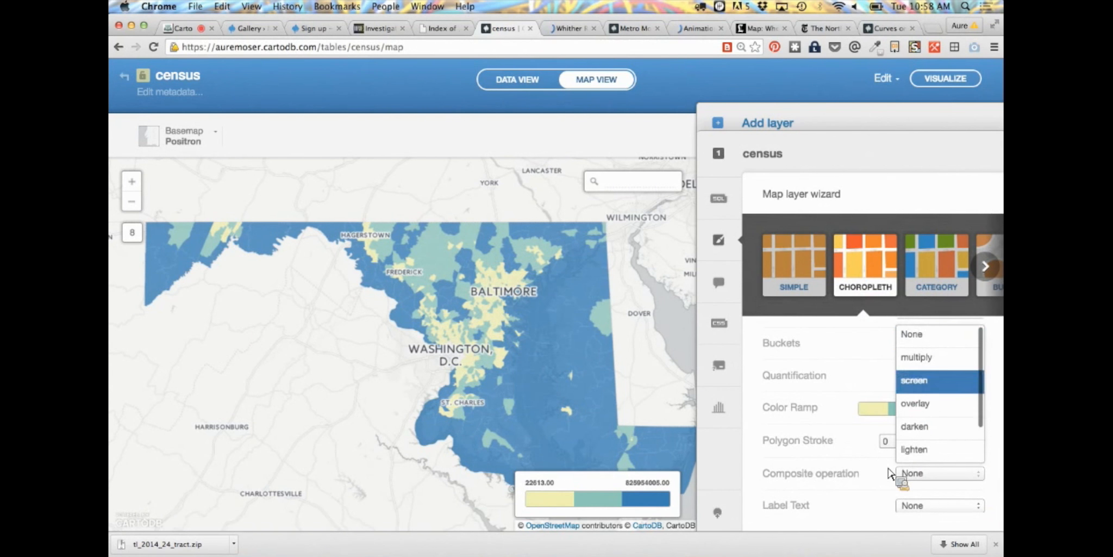
{"action": "left_click", "coordinate": [864, 482]}
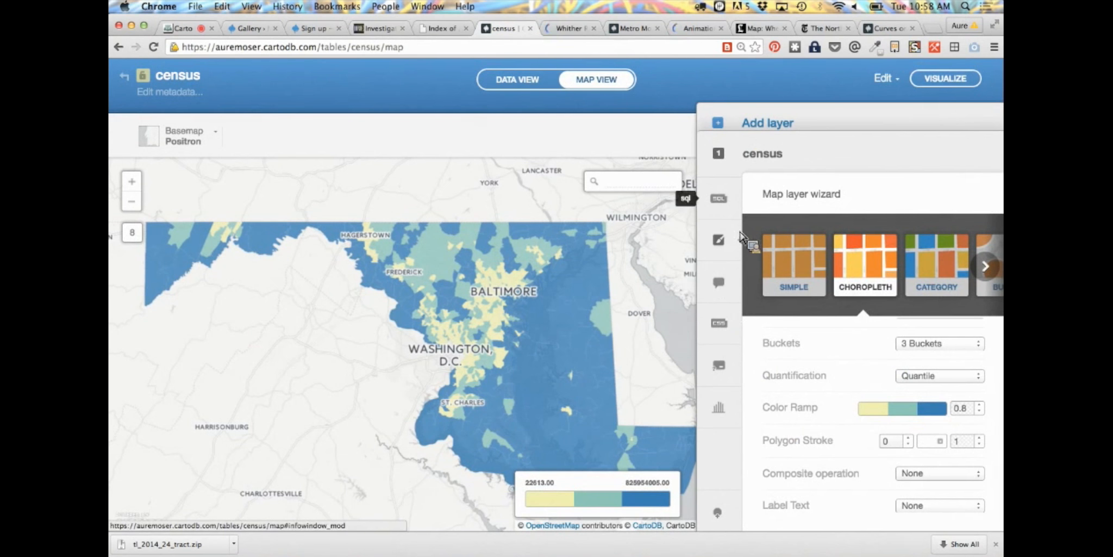
Enable the aland and name fields, with titles, in the census layer's hover infowindow
{"action": "left_click", "coordinate": [734, 282]}
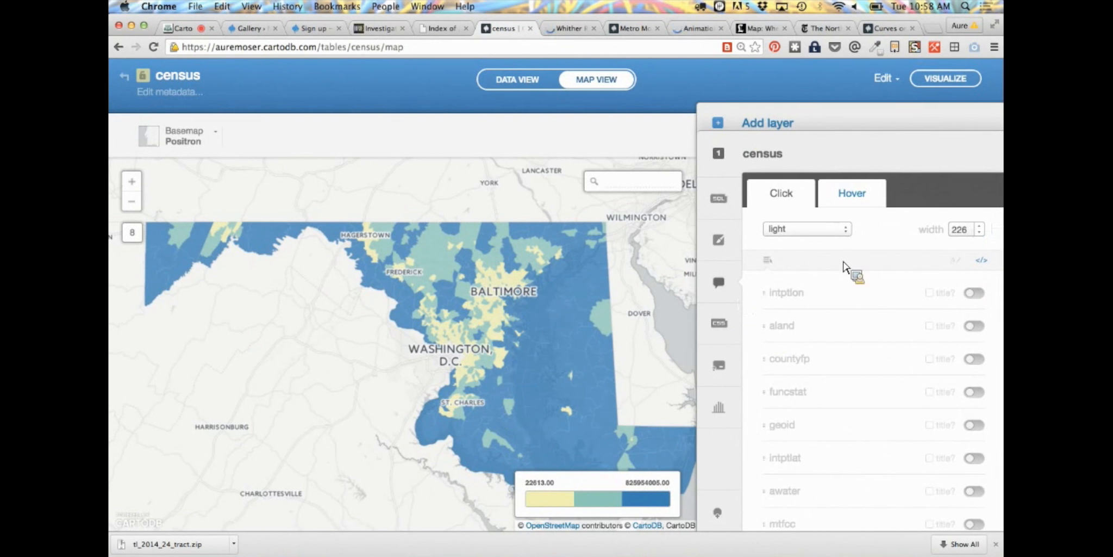
{"action": "left_click", "coordinate": [852, 194]}
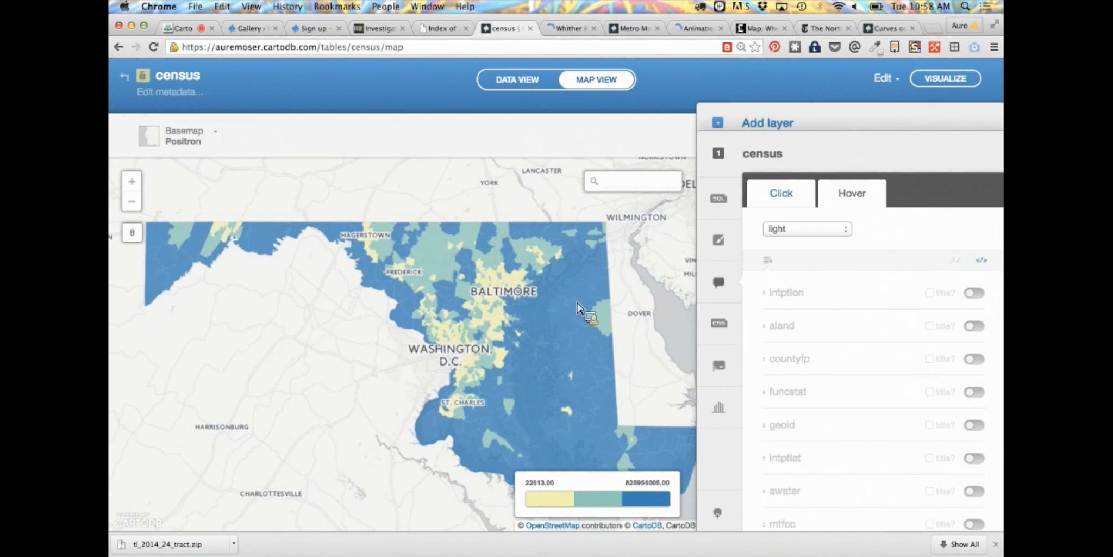
{"action": "scroll", "coordinate": [974, 305], "scroll_direction": "down", "scroll_amount": 1}
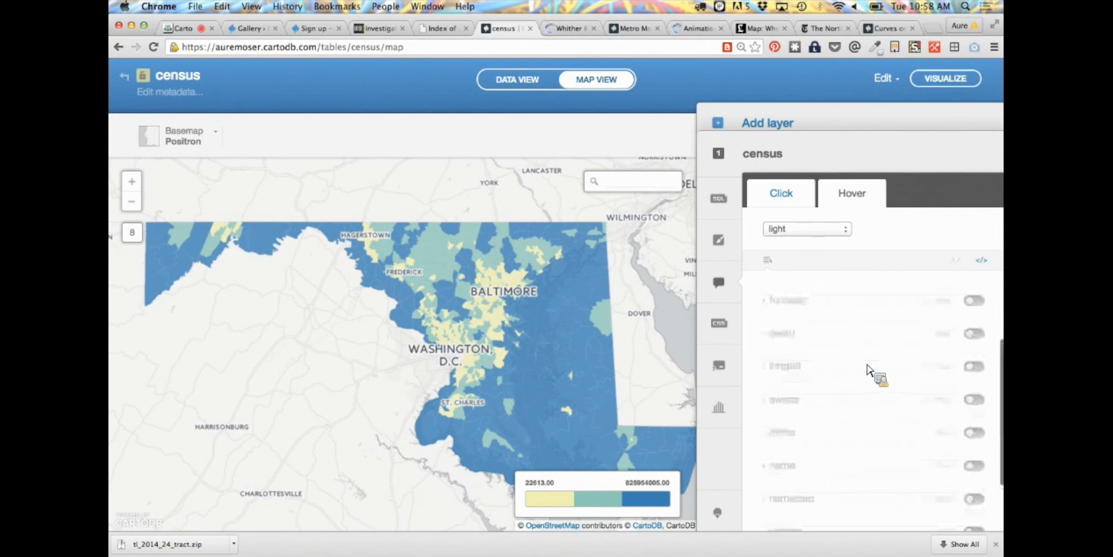
{"action": "scroll", "coordinate": [876, 365], "scroll_direction": "up", "scroll_amount": 1}
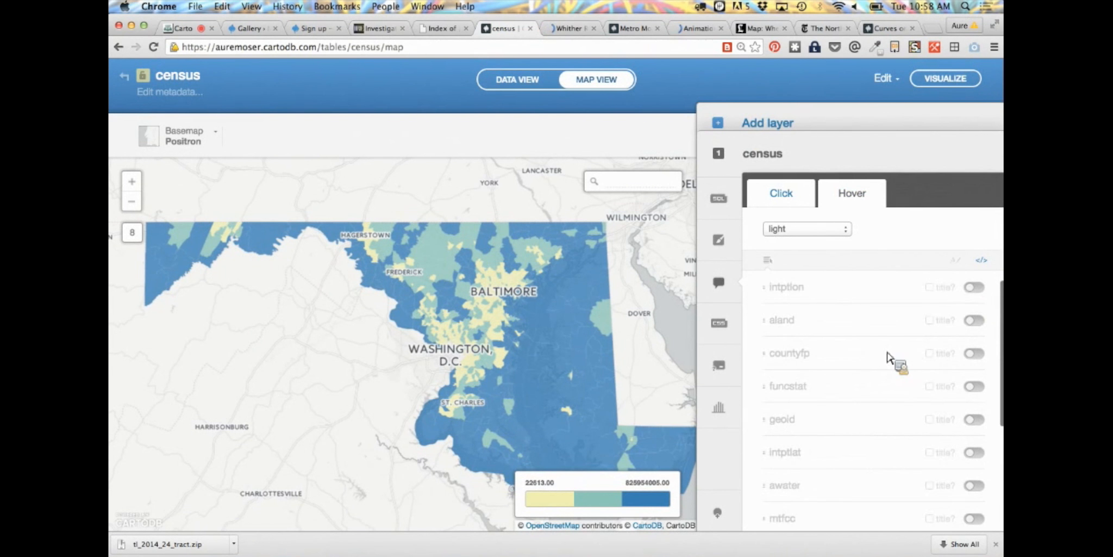
{"action": "left_click", "coordinate": [981, 323]}
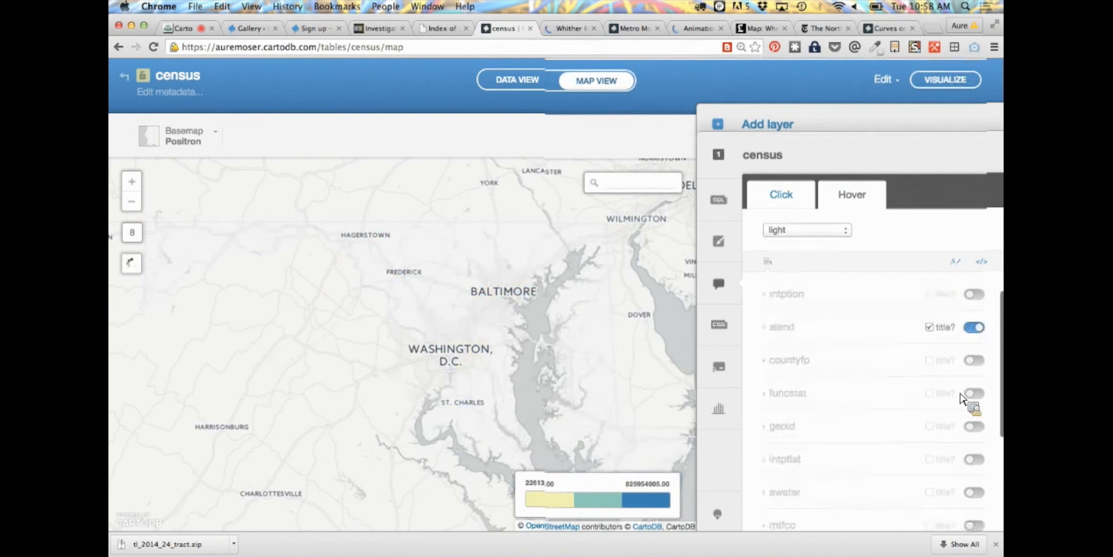
{"action": "scroll", "coordinate": [963, 399], "scroll_direction": "down", "scroll_amount": 6}
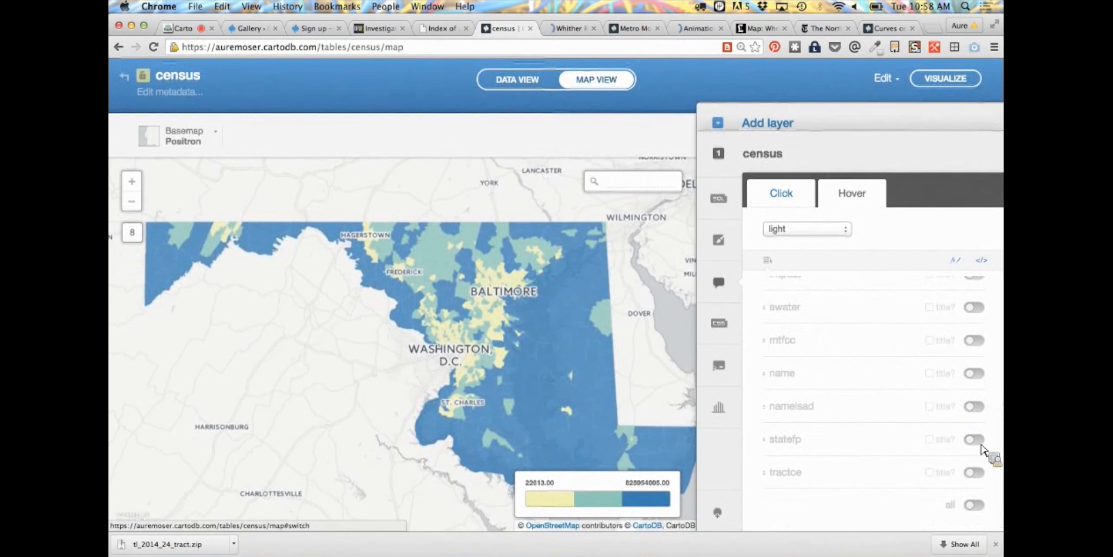
{"action": "left_click", "coordinate": [974, 373]}
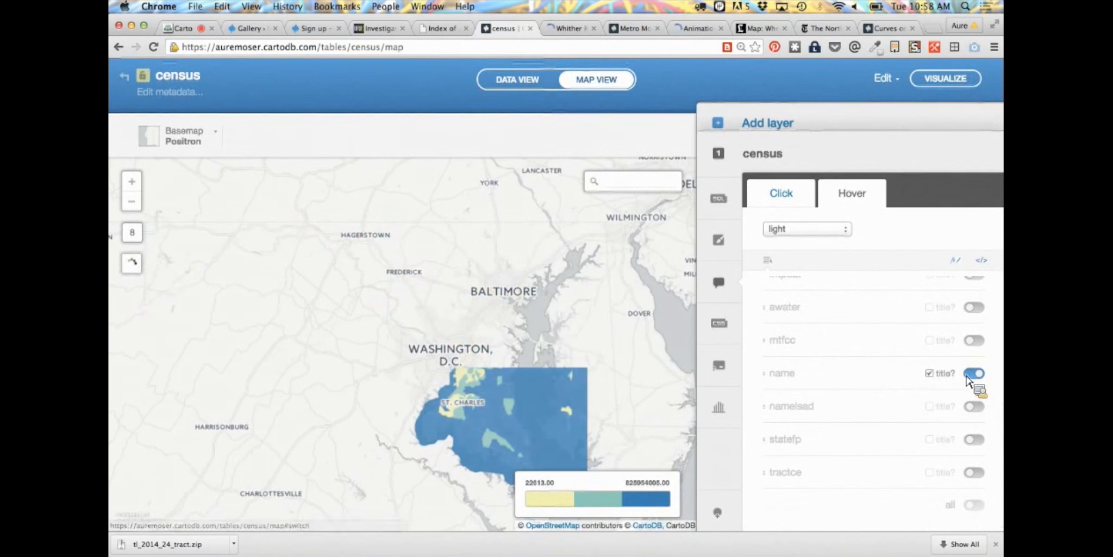
{"action": "mouse_move", "coordinate": [579, 356]}
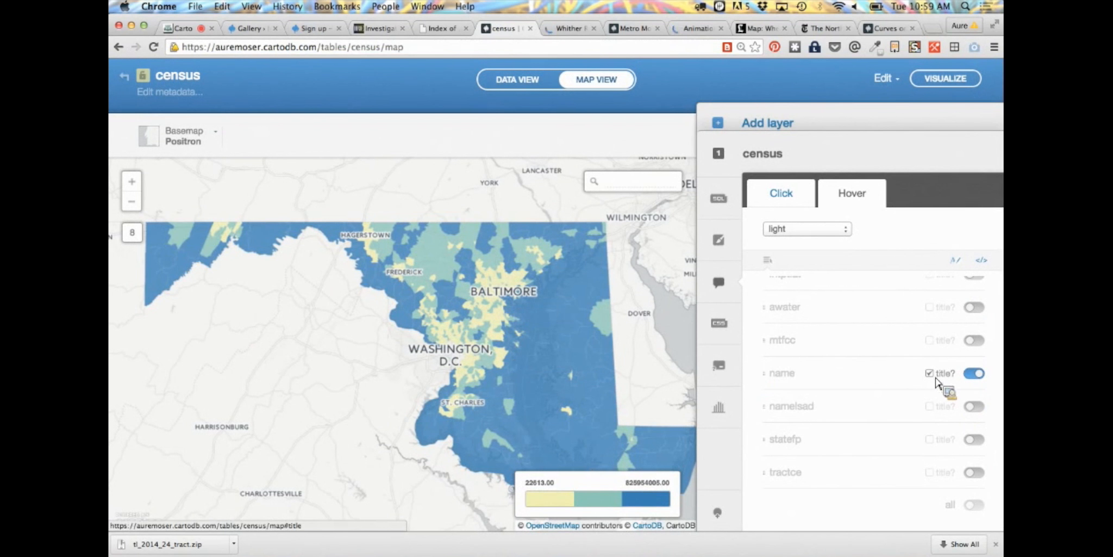
{"action": "mouse_move", "coordinate": [527, 324]}
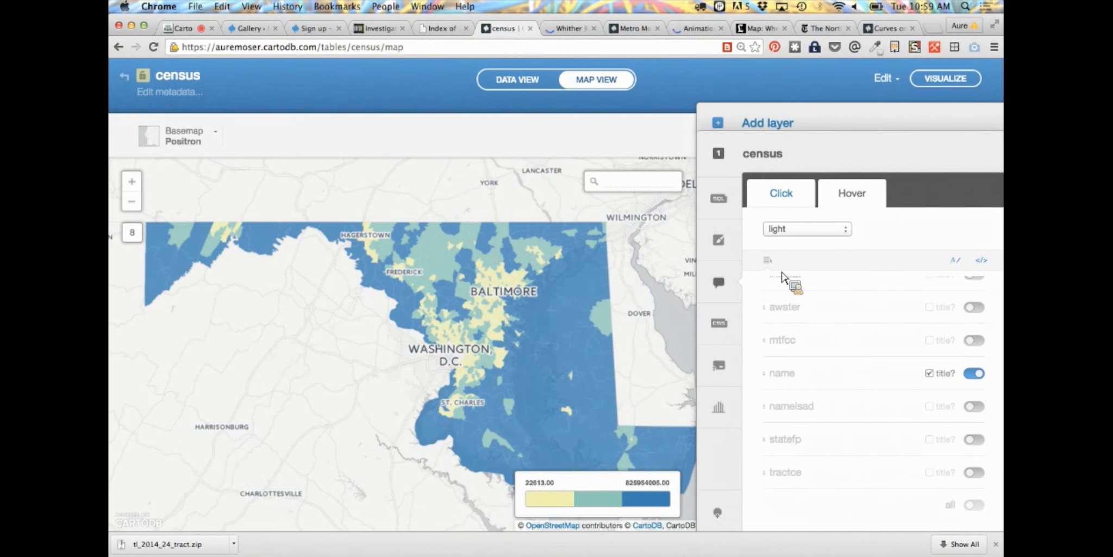
{"action": "left_click", "coordinate": [983, 263]}
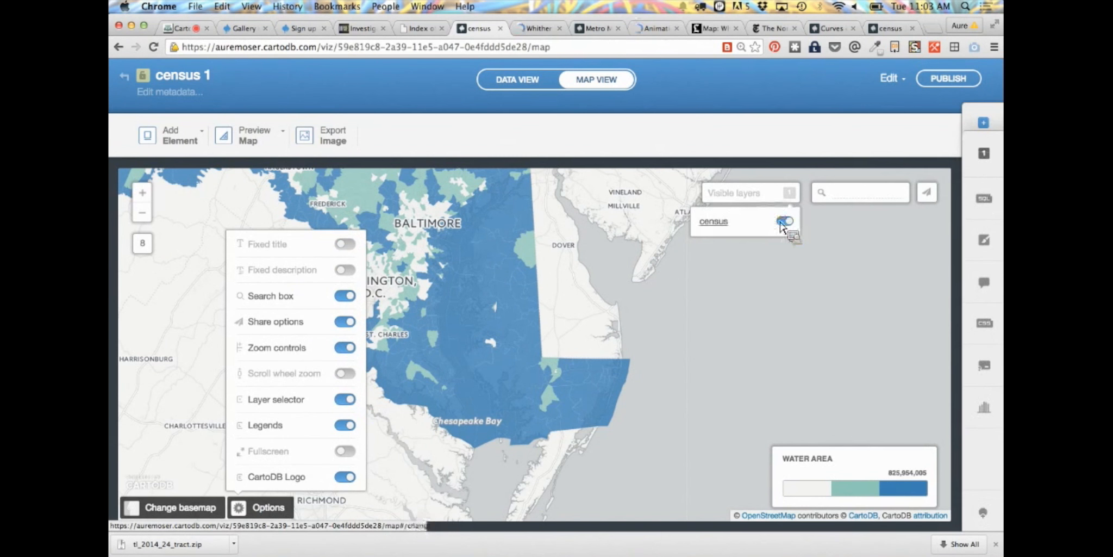
Switch the legend off and back on in the census 1 map's display options
{"action": "left_click", "coordinate": [591, 310]}
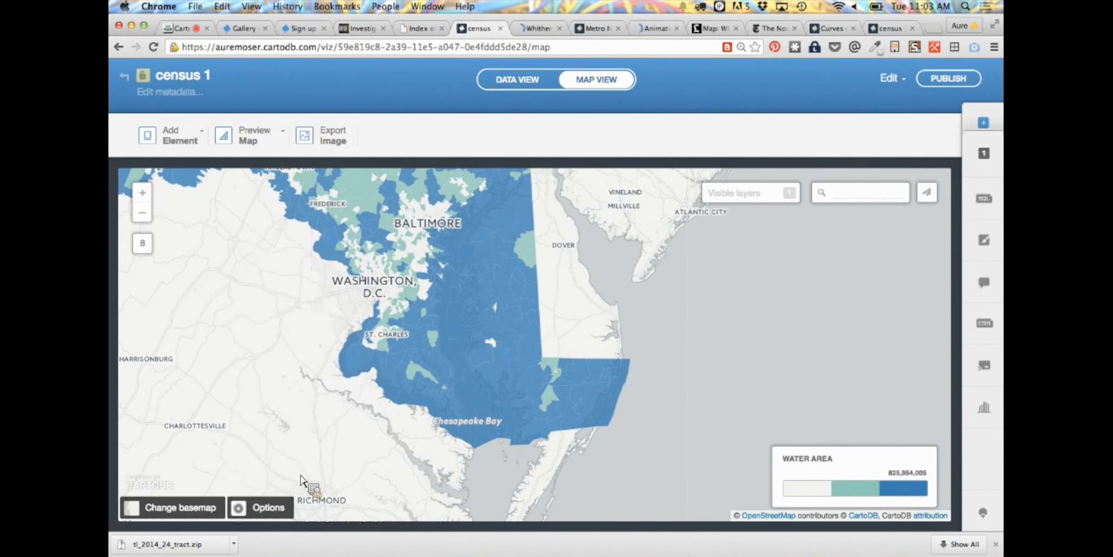
{"action": "left_click", "coordinate": [264, 505]}
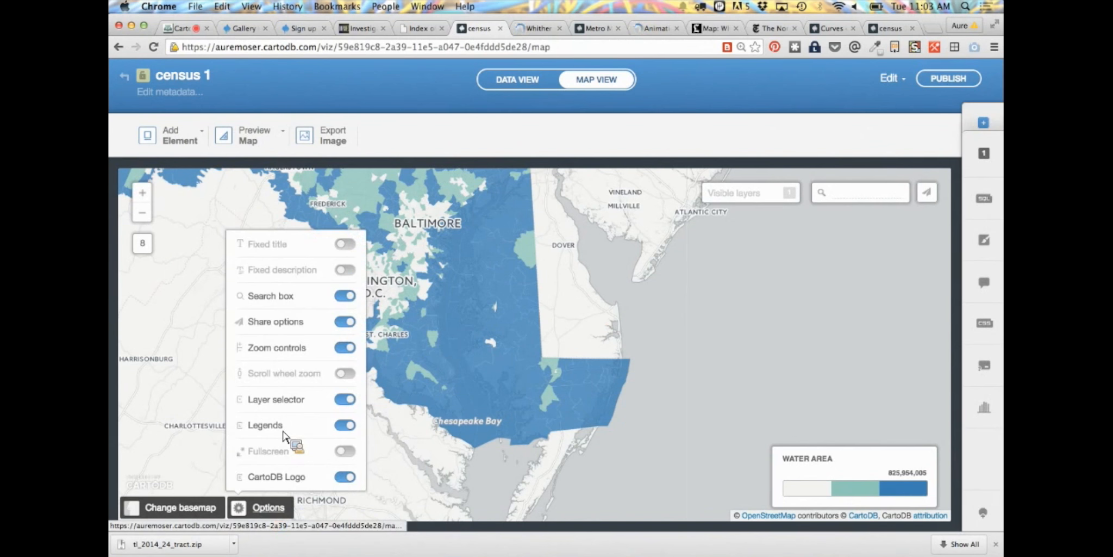
{"action": "left_click", "coordinate": [345, 426]}
{"action": "left_click", "coordinate": [345, 425]}
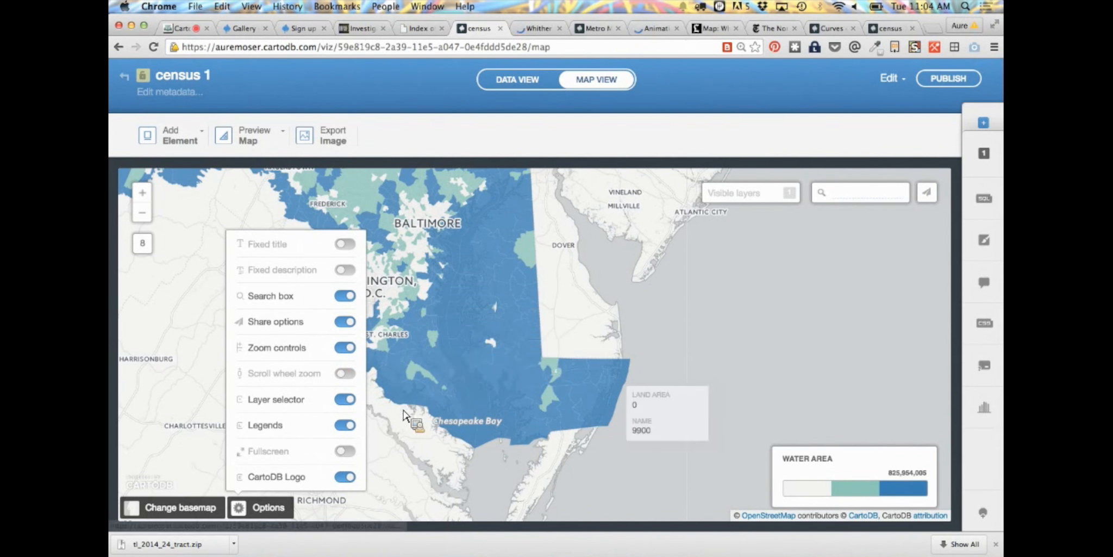
{"action": "left_click", "coordinate": [652, 356]}
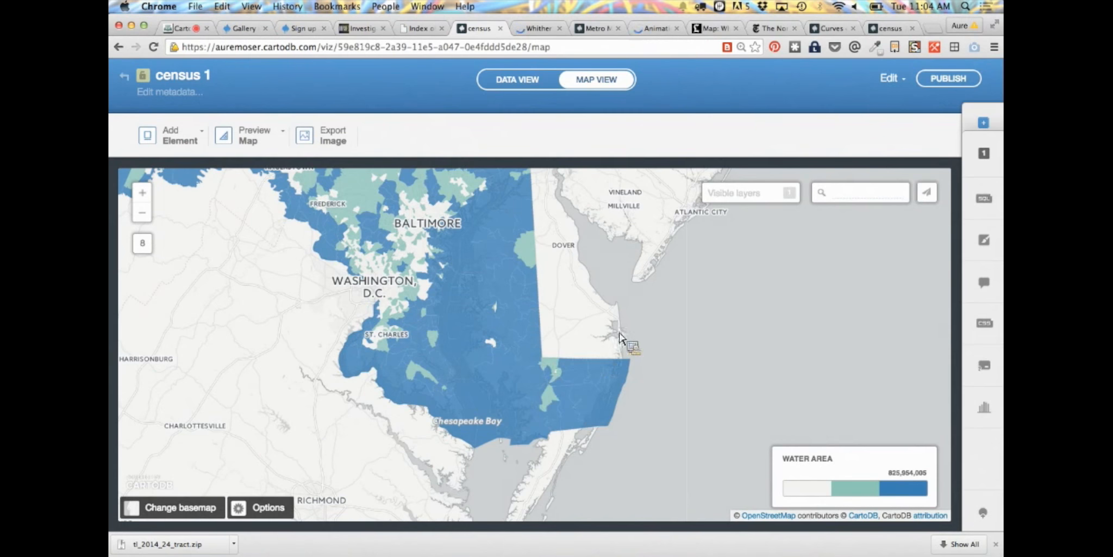
Switch to the New York Times article on the Northeast Corridor's curviest stretches and examine its track curvature maps
{"action": "left_click_drag", "start_coordinate": [564, 260], "coordinate": [563, 319]}
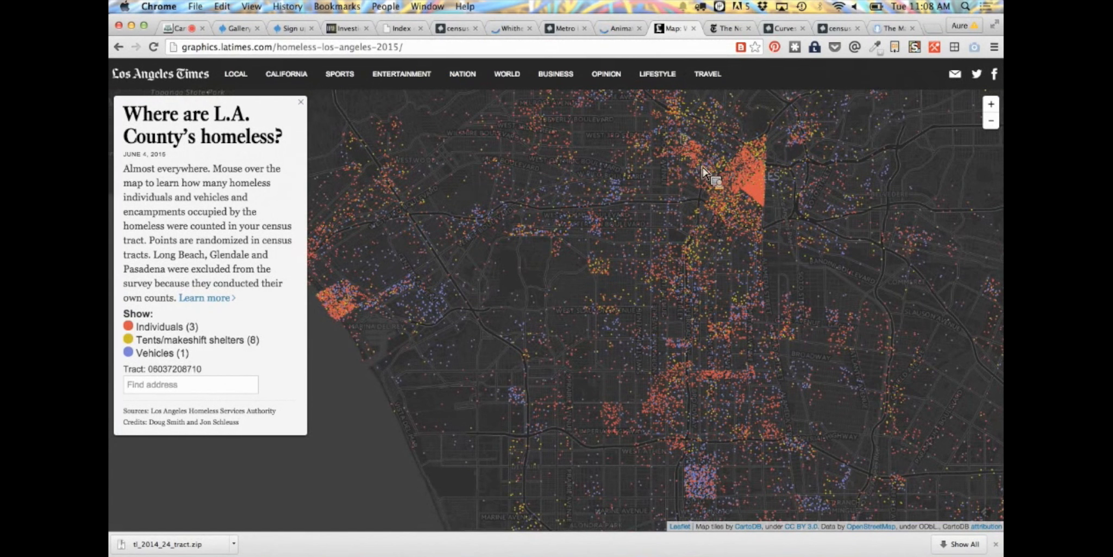
{"action": "left_click", "coordinate": [718, 30]}
{"action": "scroll", "coordinate": [670, 161], "scroll_direction": "up", "scroll_amount": 2}
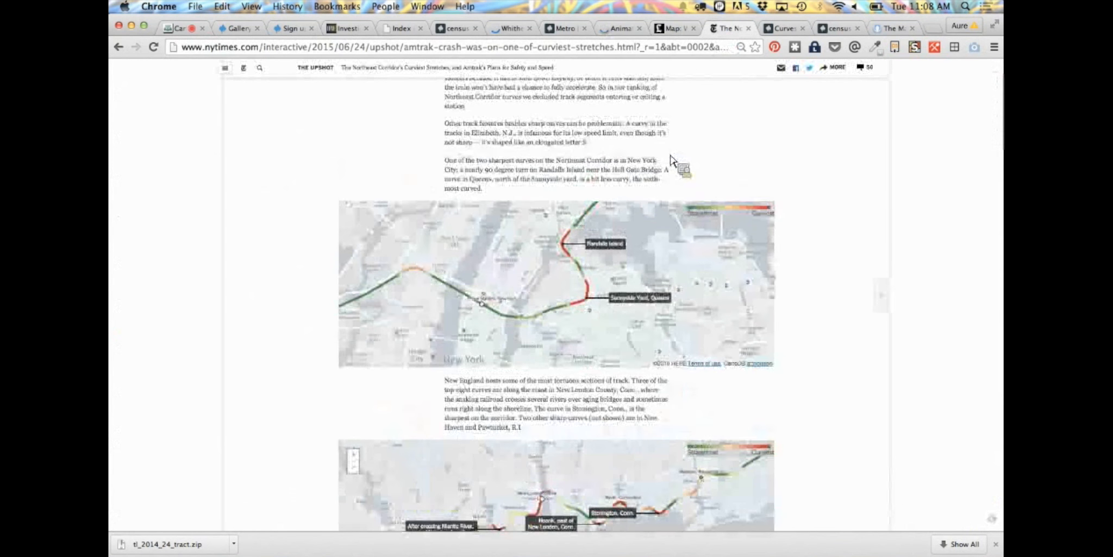
{"action": "scroll", "coordinate": [671, 162], "scroll_direction": "up", "scroll_amount": 10}
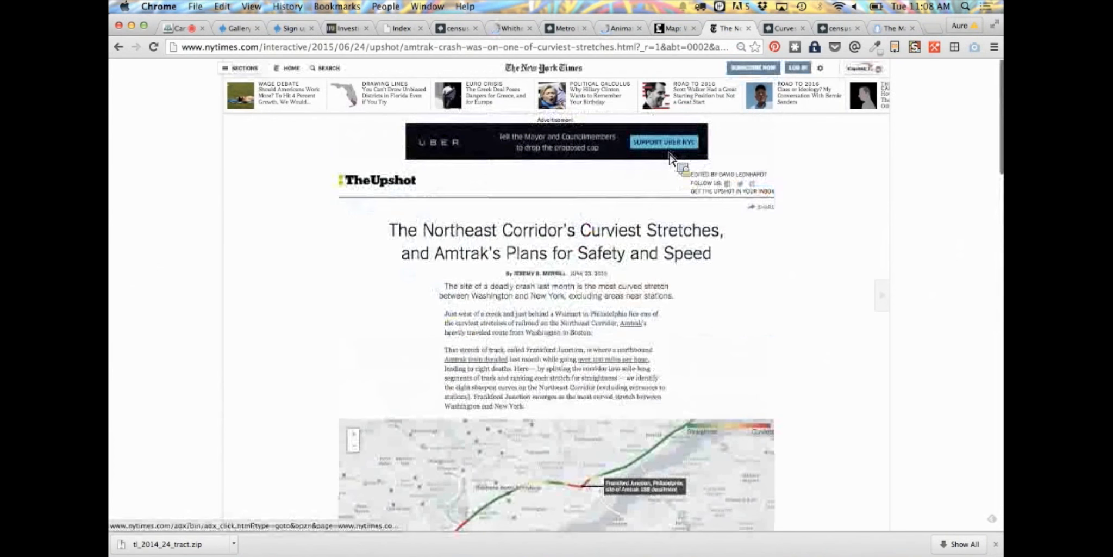
{"action": "scroll", "coordinate": [712, 386], "scroll_direction": "down", "scroll_amount": 5}
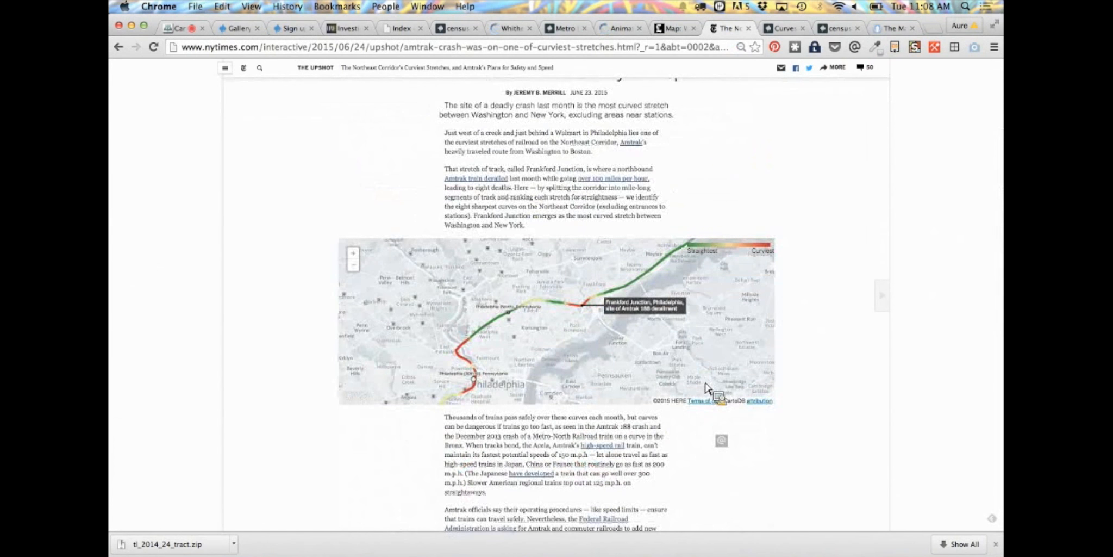
{"action": "scroll", "coordinate": [707, 387], "scroll_direction": "up", "scroll_amount": 2}
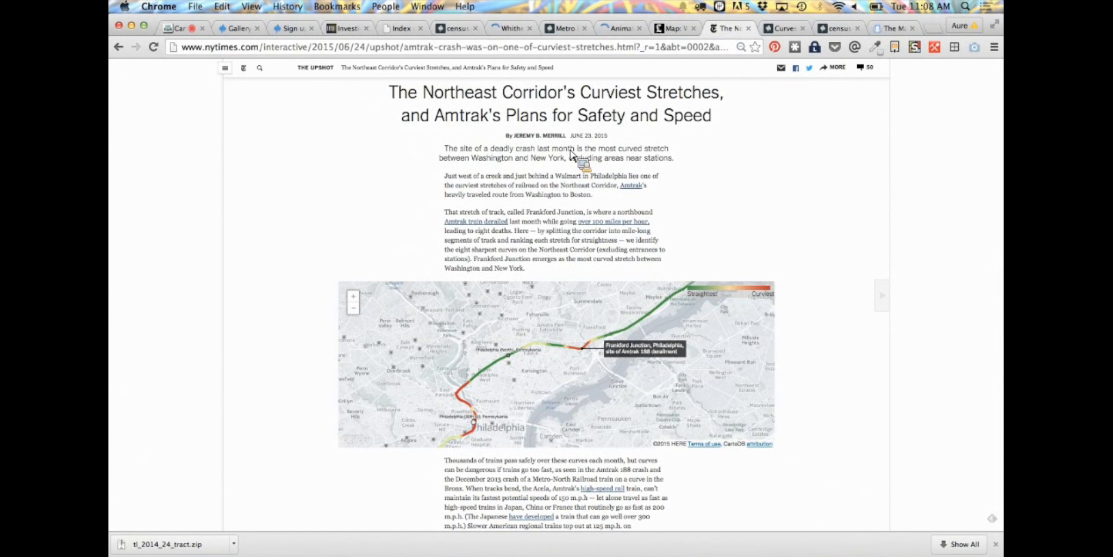
{"action": "scroll", "coordinate": [571, 155], "scroll_direction": "down", "scroll_amount": 6}
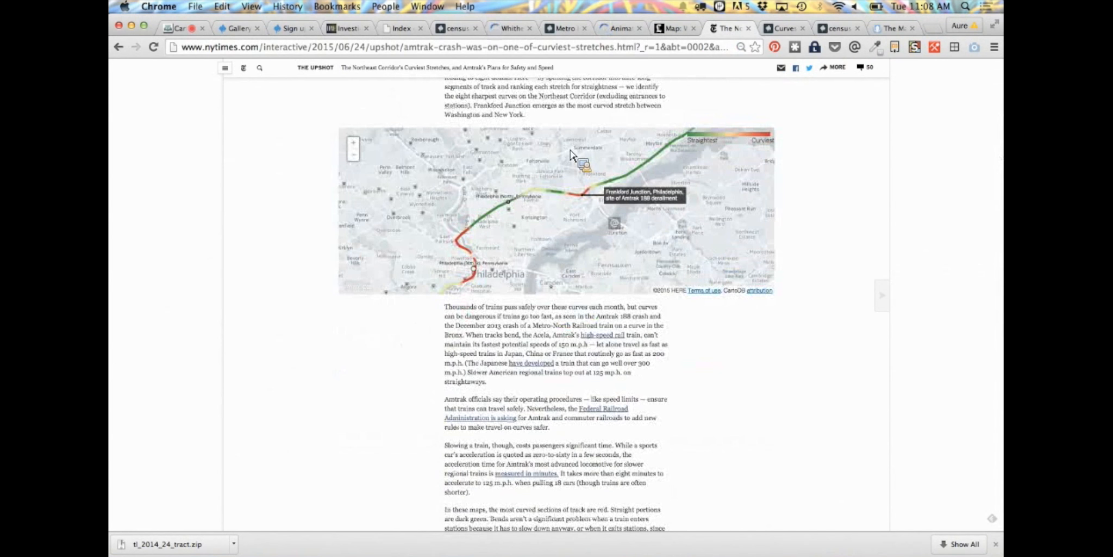
{"action": "scroll", "coordinate": [571, 155], "scroll_direction": "down", "scroll_amount": 20}
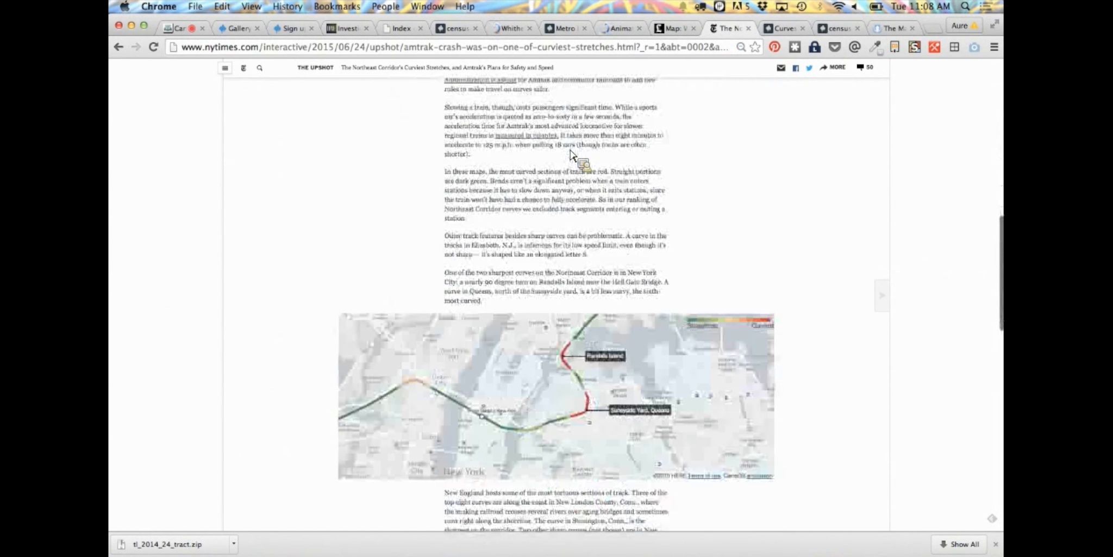
{"action": "scroll", "coordinate": [570, 155], "scroll_direction": "down", "scroll_amount": 10}
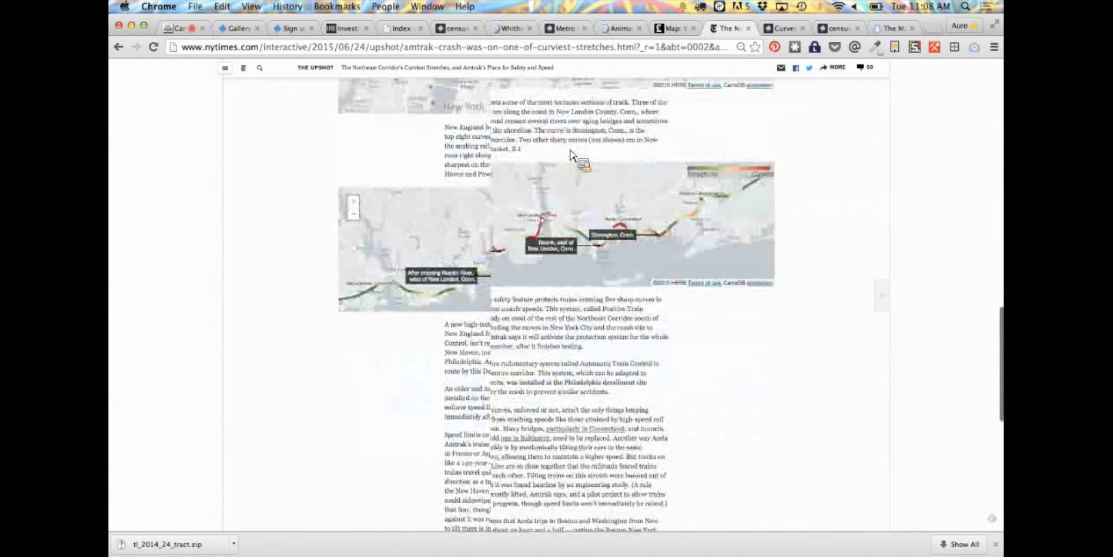
{"action": "scroll", "coordinate": [562, 235], "scroll_direction": "down", "scroll_amount": 1}
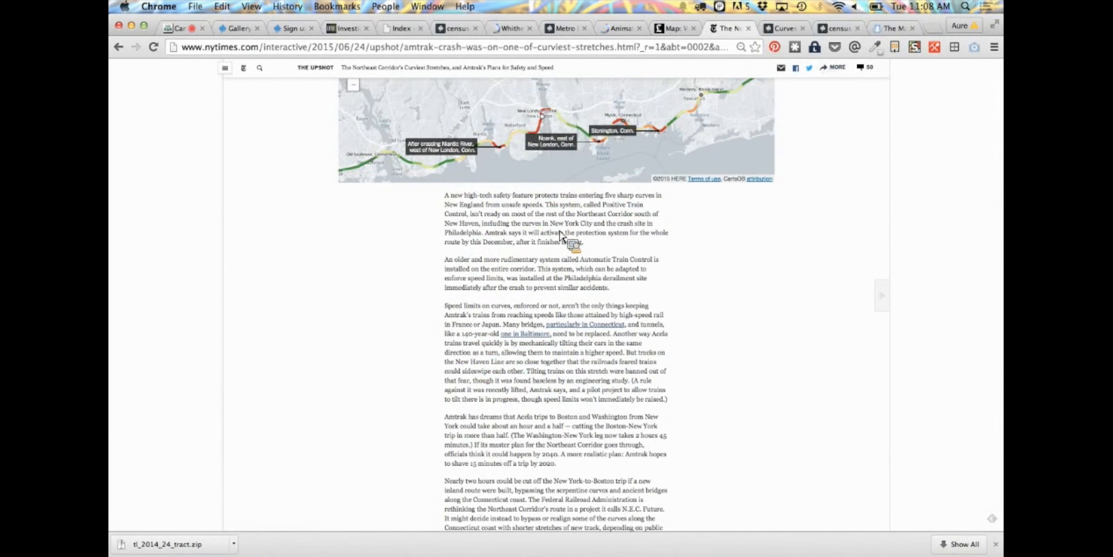
{"action": "scroll", "coordinate": [777, 190], "scroll_direction": "up", "scroll_amount": 2}
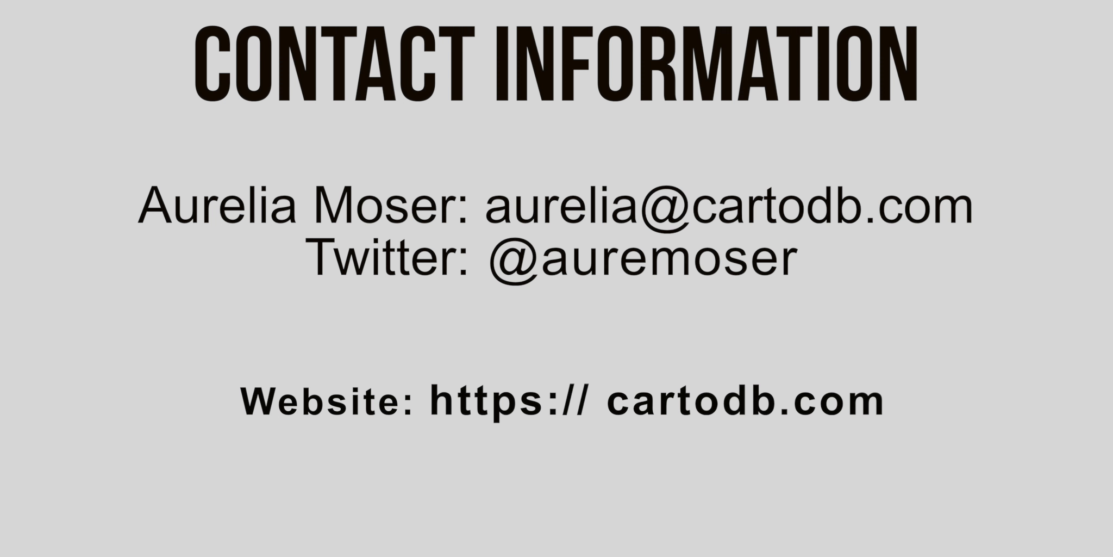